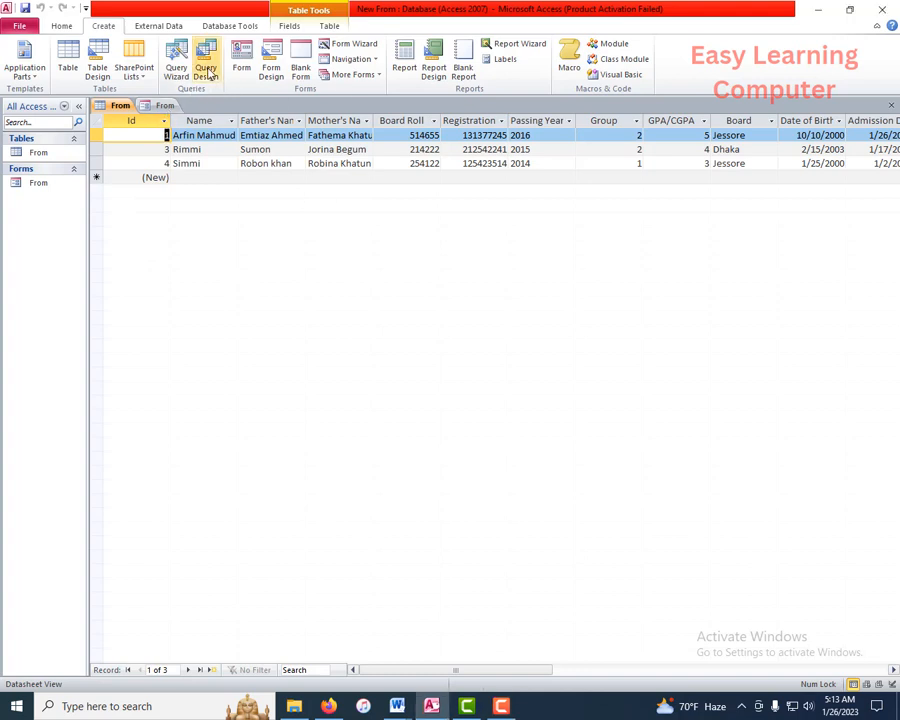
Step: Start a new query in Design View and add the From table to it
left_click(207, 72)
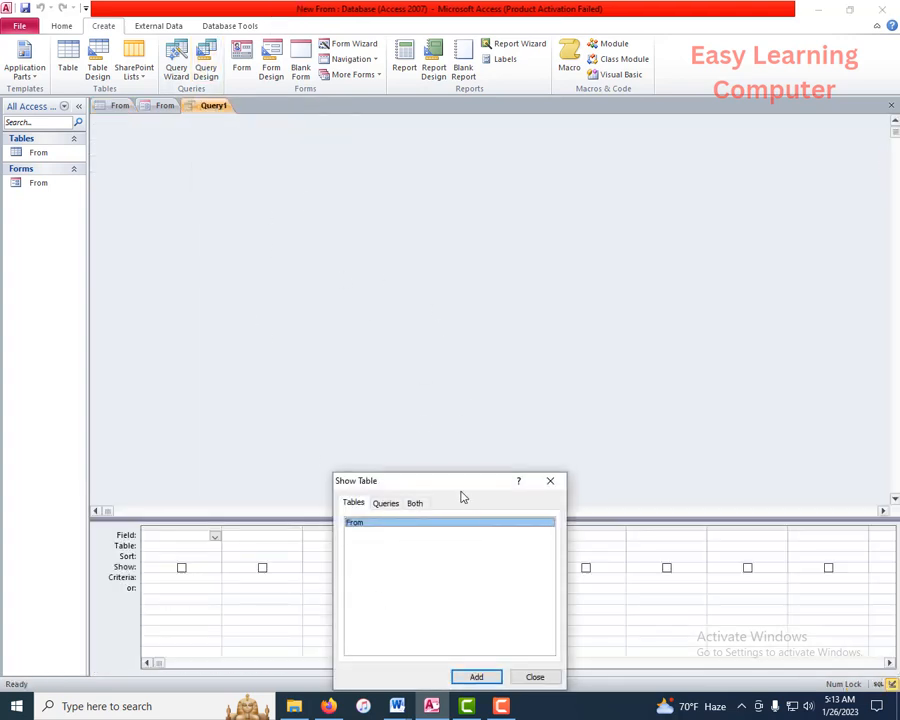
left_click_drag(465, 480, 485, 199)
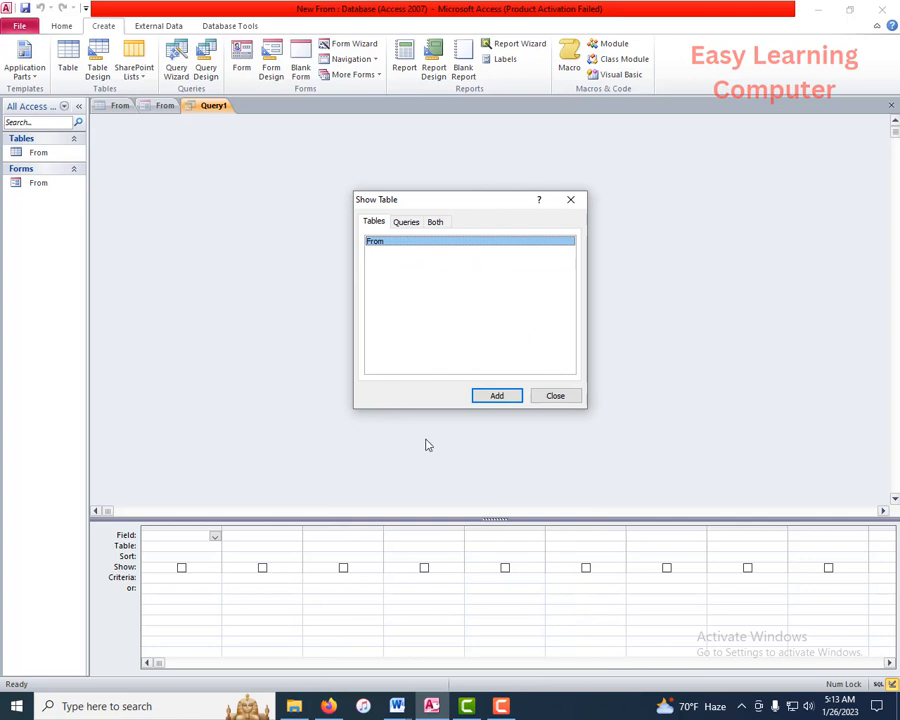
left_click(498, 397)
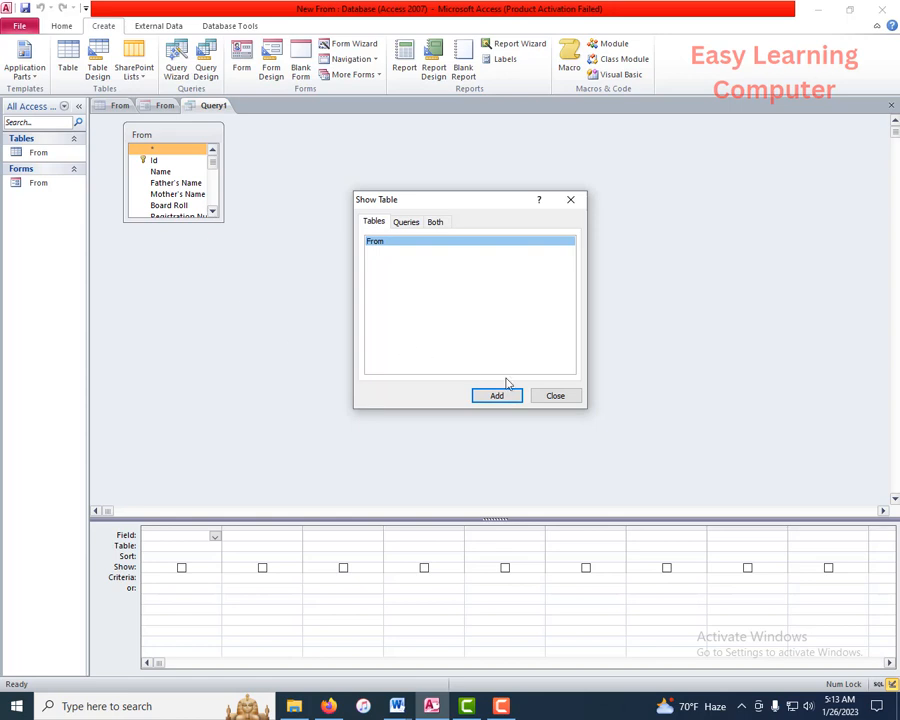
left_click(556, 396)
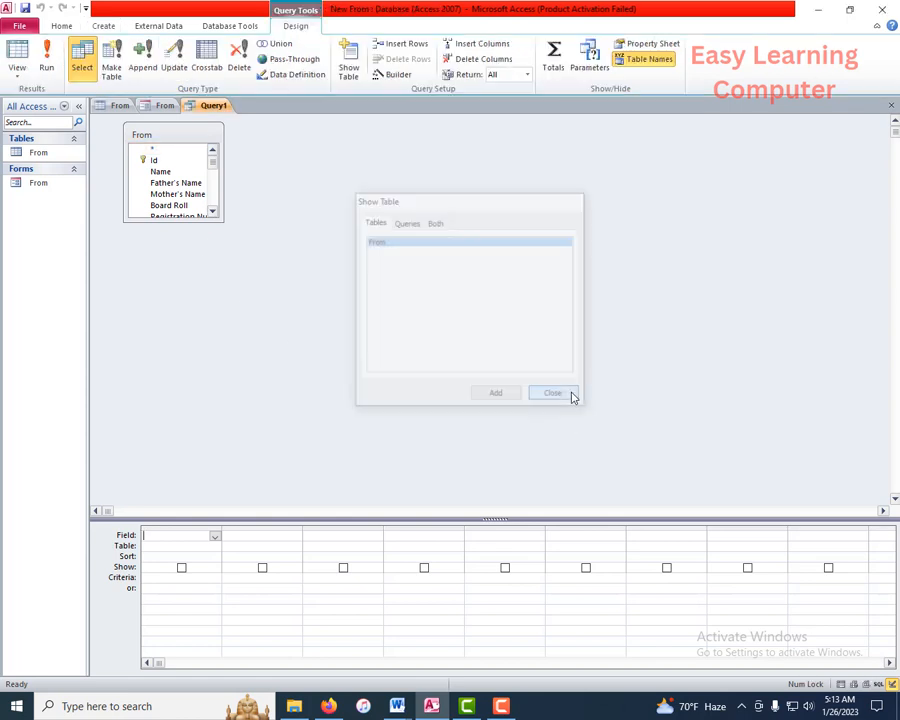
Step: Enlarge the From field list so every field from Id through Photo.FileType is visible
left_click(215, 537)
scroll(160, 480, "down", 1)
scroll(160, 481, "down", 2)
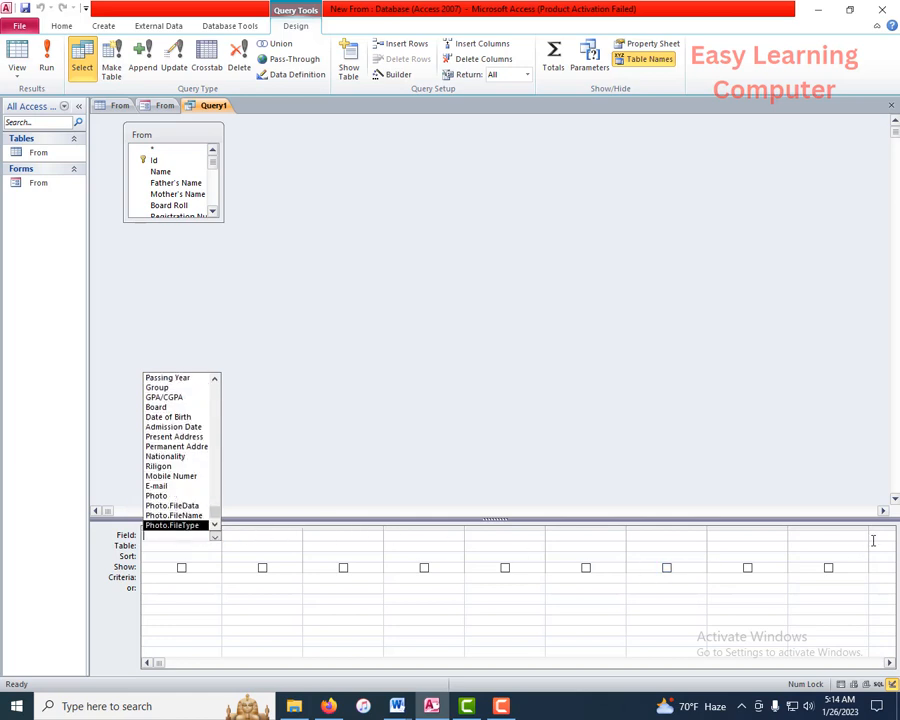
left_click(237, 376)
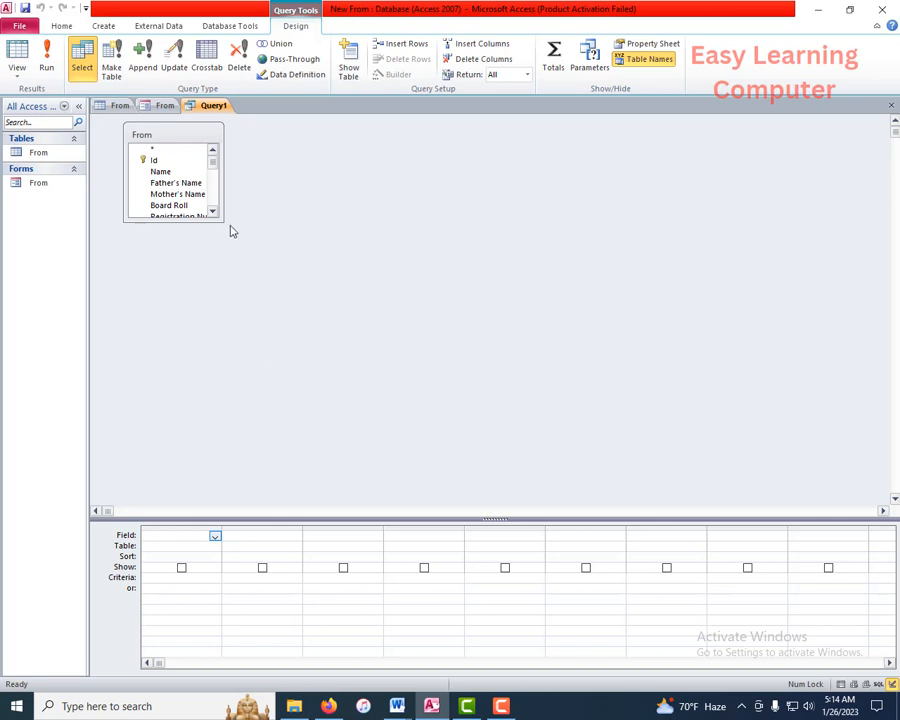
left_click_drag(222, 221, 253, 446)
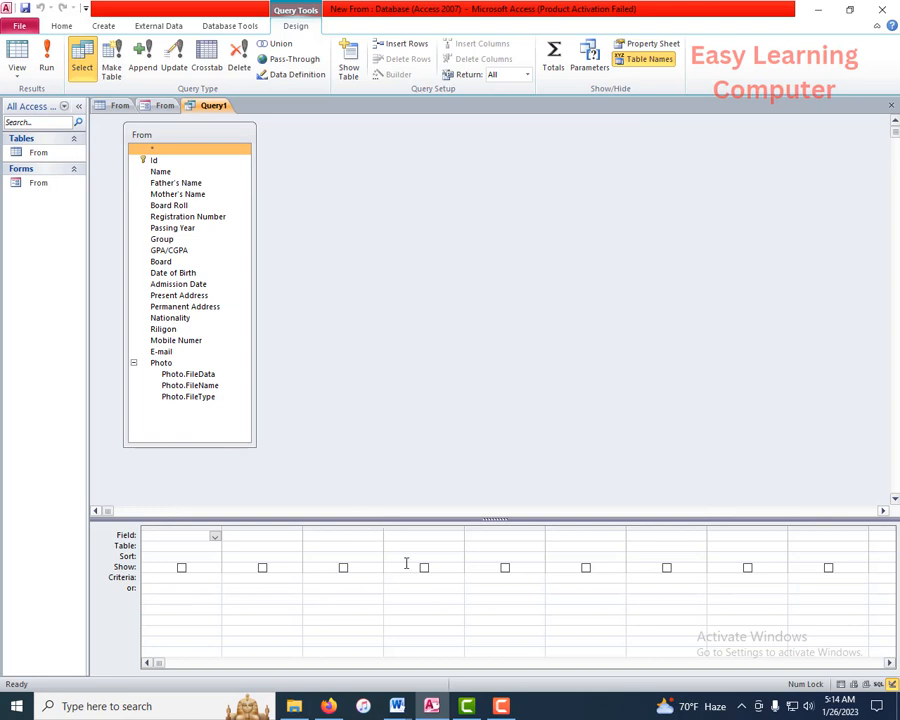
Step: Add the Id through GPA/CGPA fields to the query grid
double_click(156, 161)
double_click(160, 171)
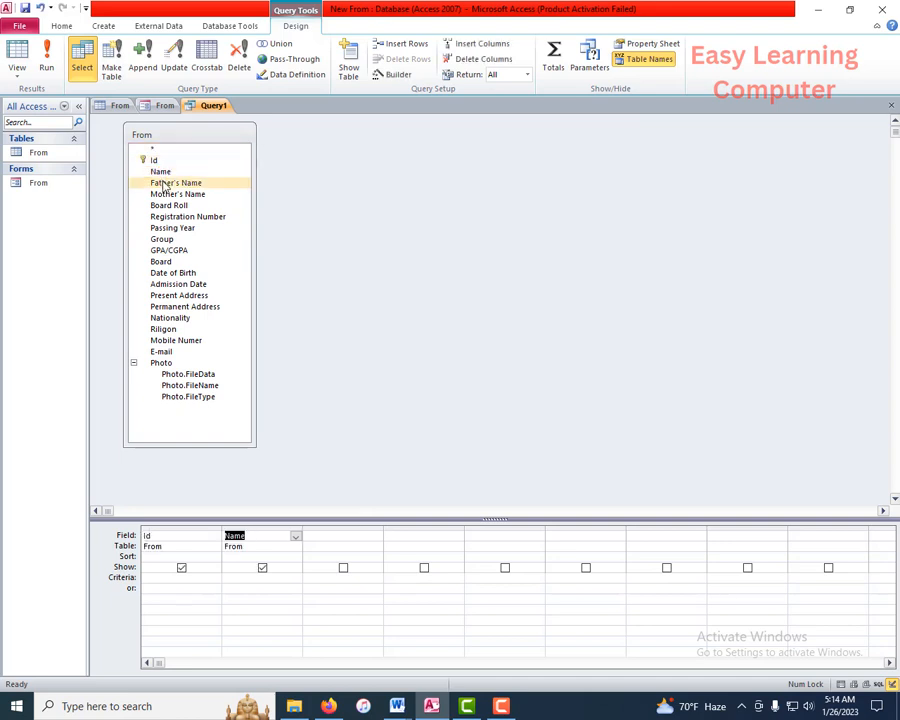
double_click(163, 184)
double_click(168, 194)
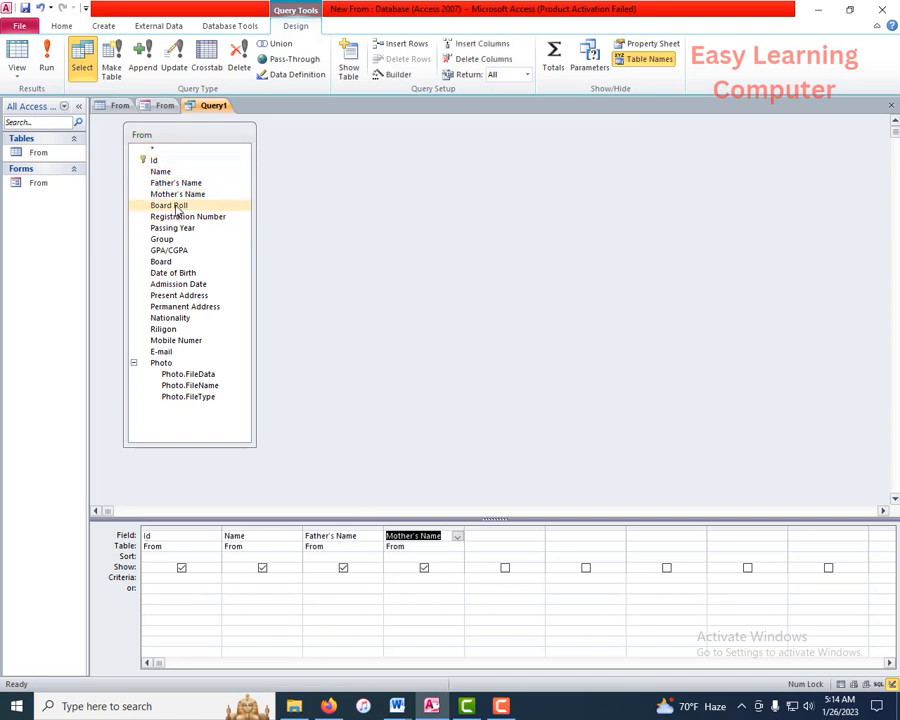
double_click(176, 206)
double_click(182, 216)
left_click(176, 229)
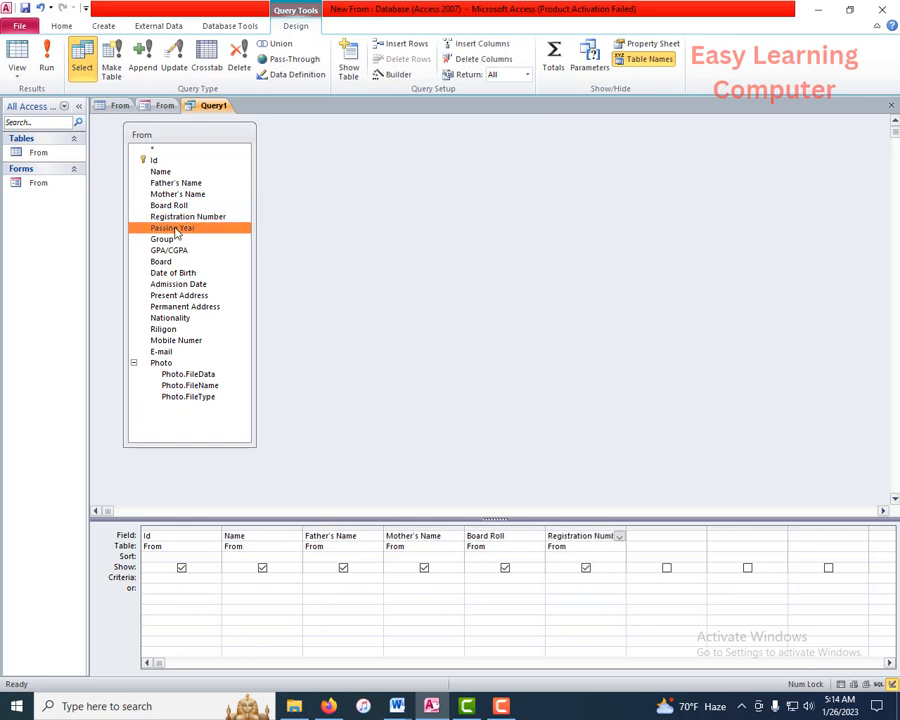
double_click(176, 229)
double_click(165, 240)
double_click(170, 251)
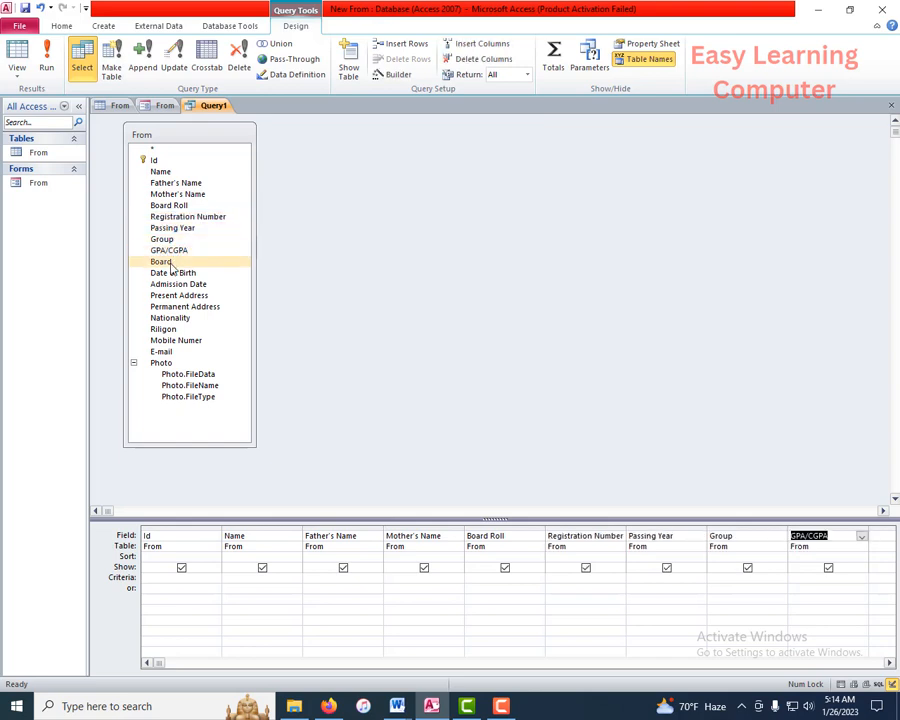
Step: Add the Board, Date of Birth, Admission Date, Present Address, Nationality, Riligon, Mobile Numer and E-mail fields
double_click(165, 262)
double_click(175, 273)
left_click(177, 285)
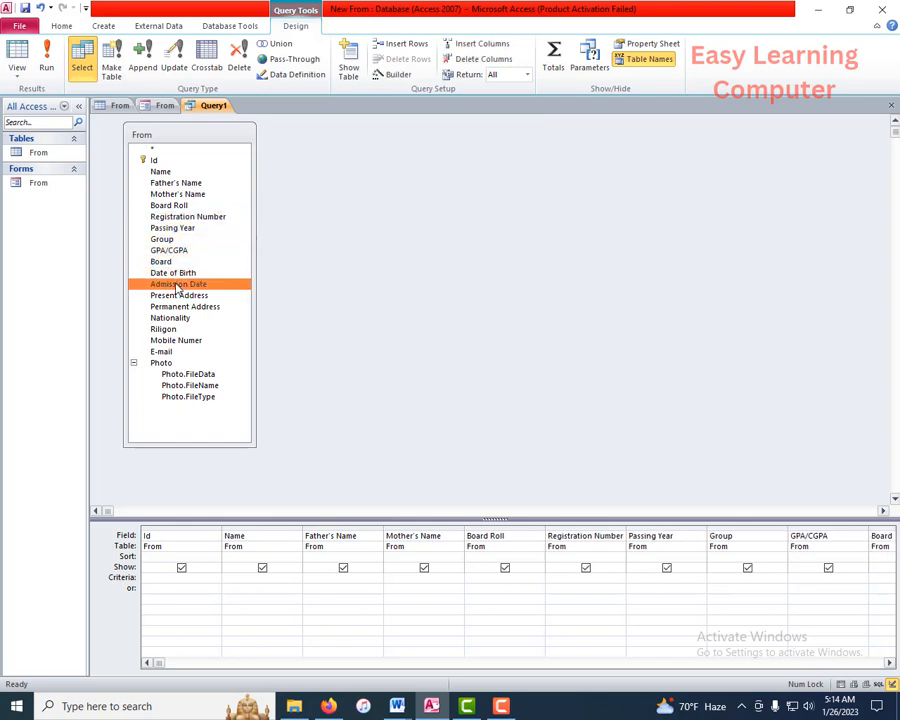
double_click(177, 285)
double_click(178, 296)
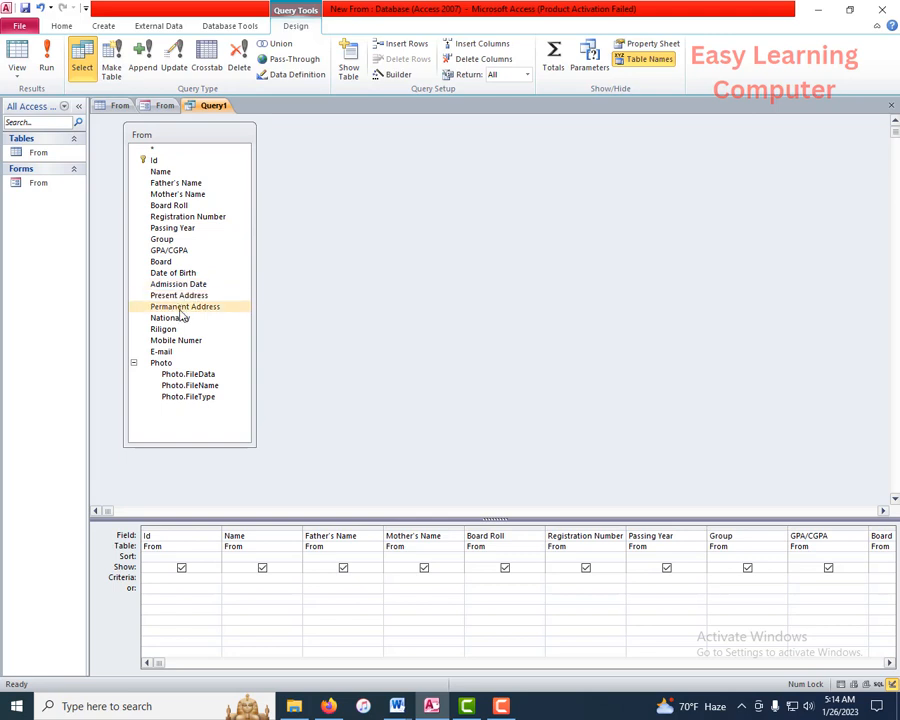
double_click(178, 318)
left_click(176, 331)
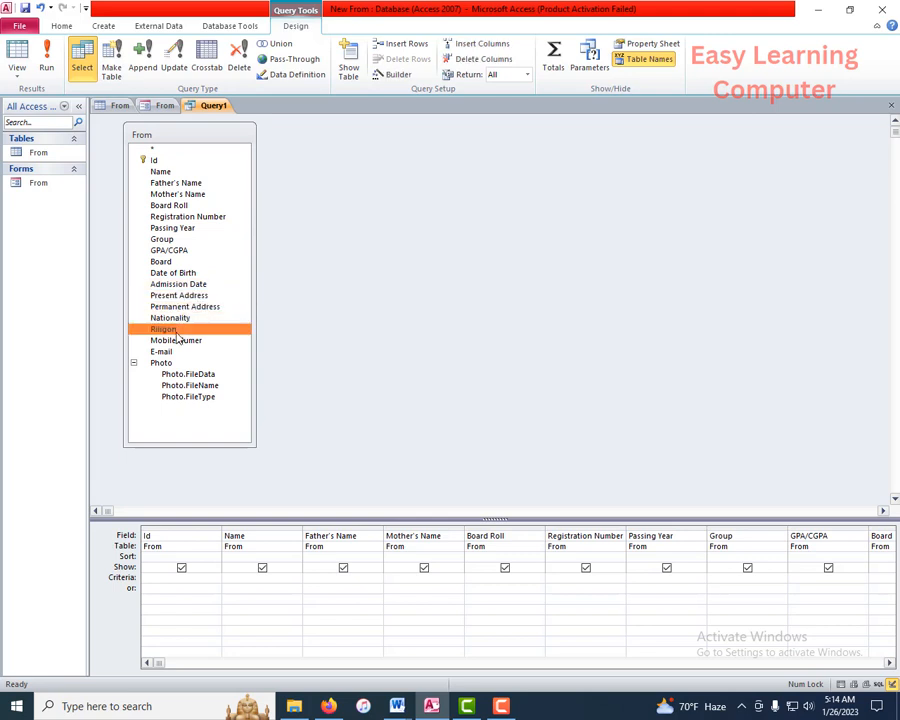
double_click(176, 341)
double_click(172, 353)
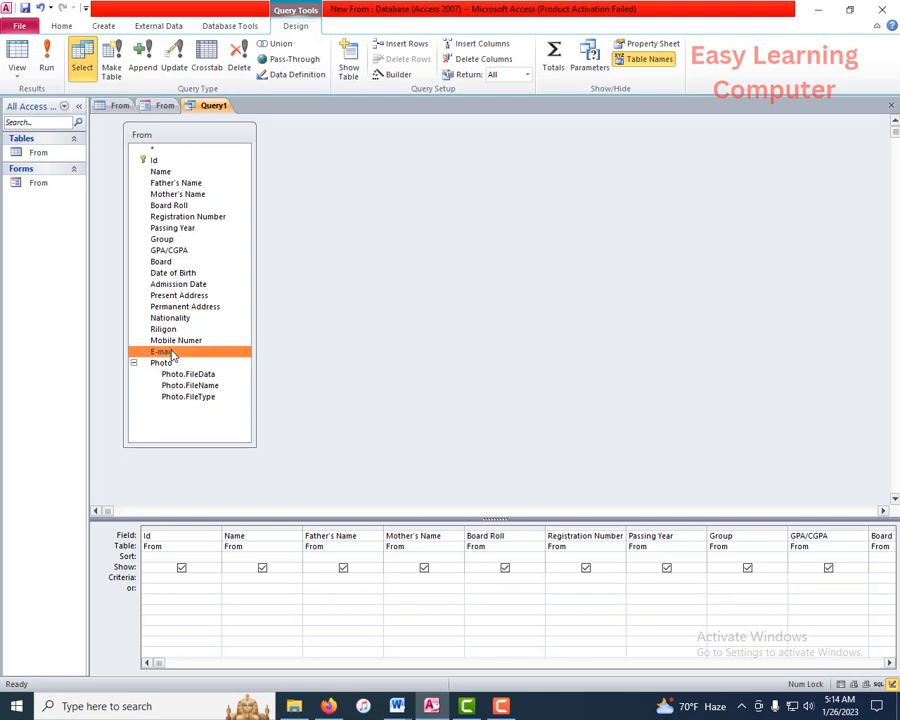
double_click(167, 363)
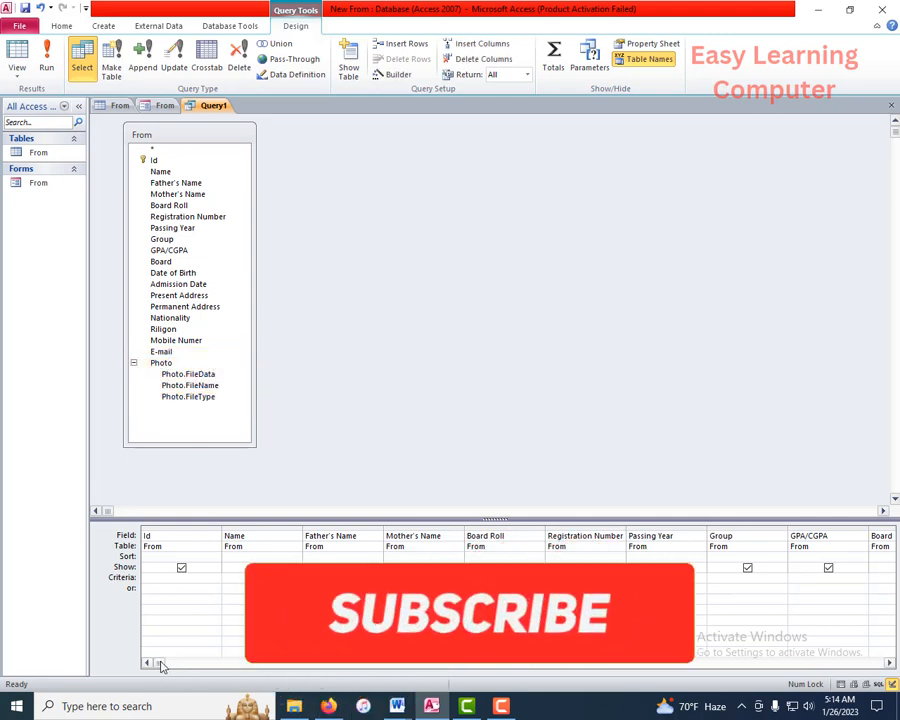
left_click_drag(164, 666, 133, 625)
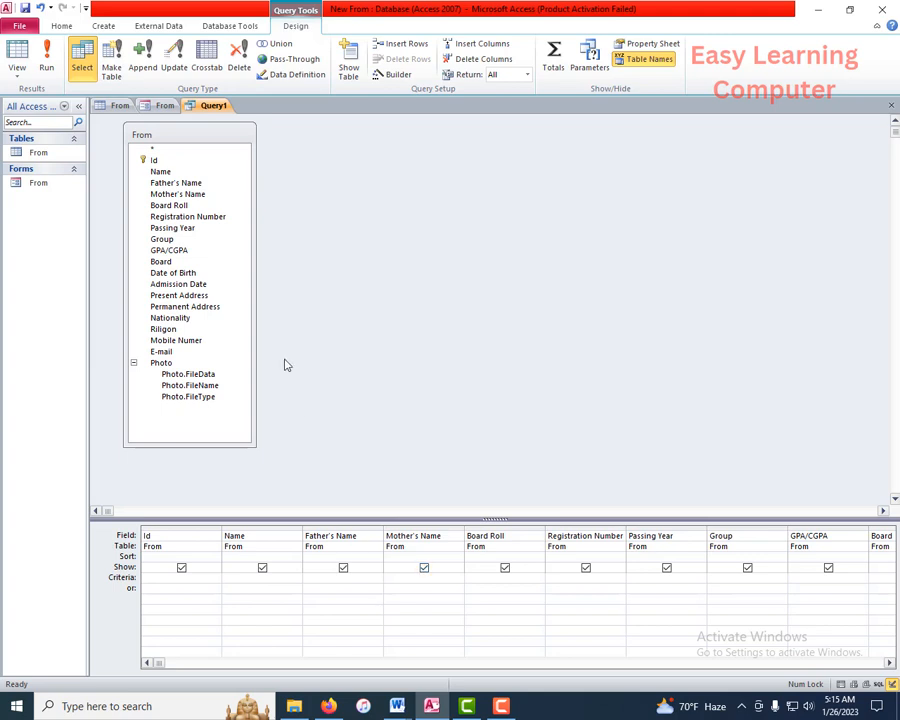
Step: After checking the From table's records, enter the first student's name as the Name criterion
left_click(119, 105)
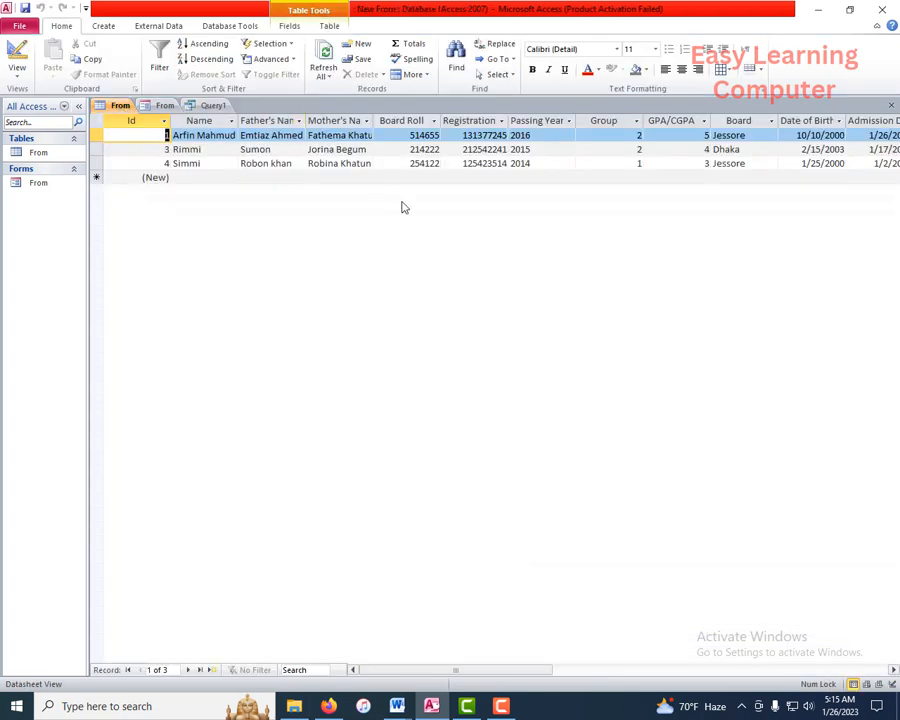
left_click(210, 106)
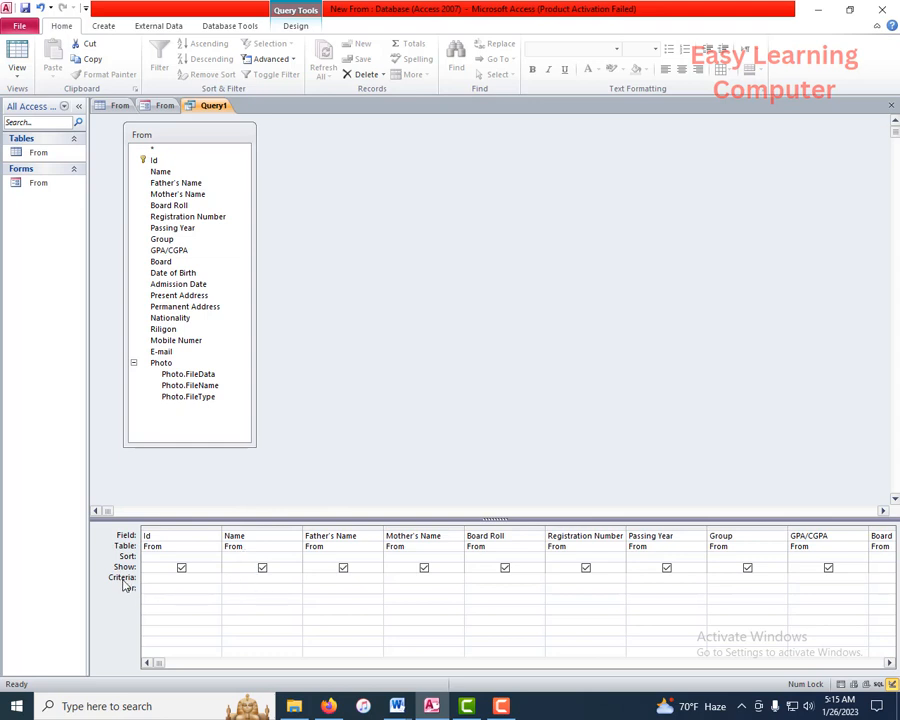
left_click(287, 577)
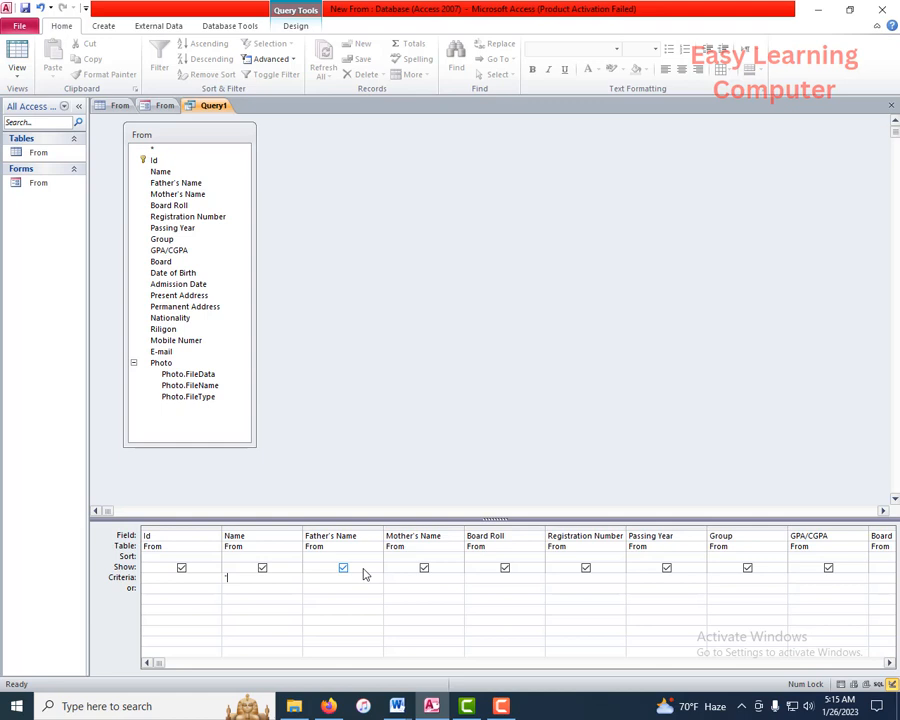
type("\"R")
type("imm")
type("i")
type("'")
key("Tab")
left_click(21, 74)
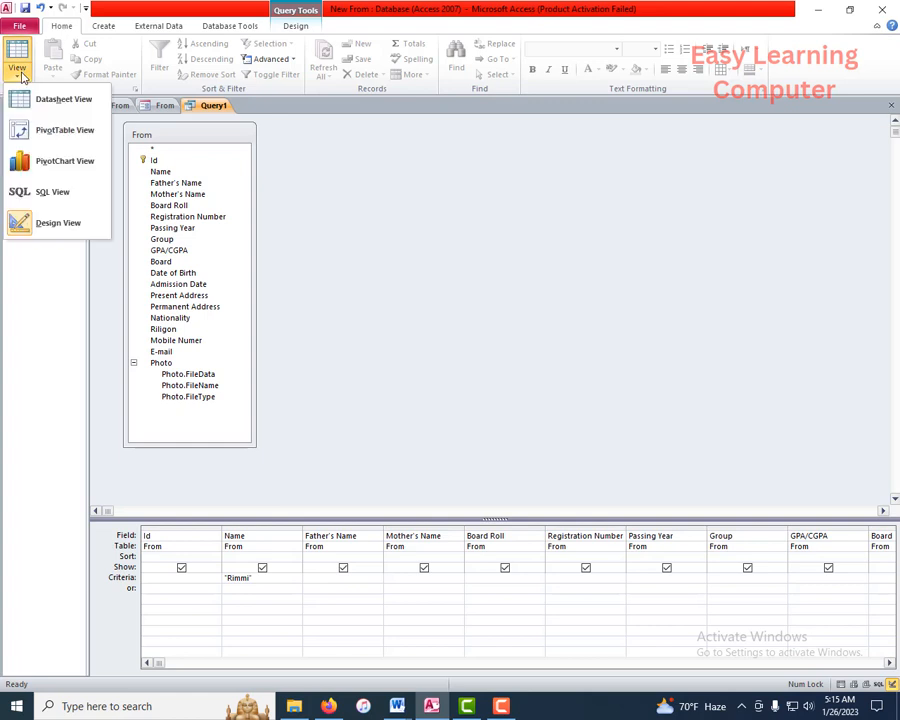
Step: Switch to Datasheet View to see the single matching record
left_click(75, 102)
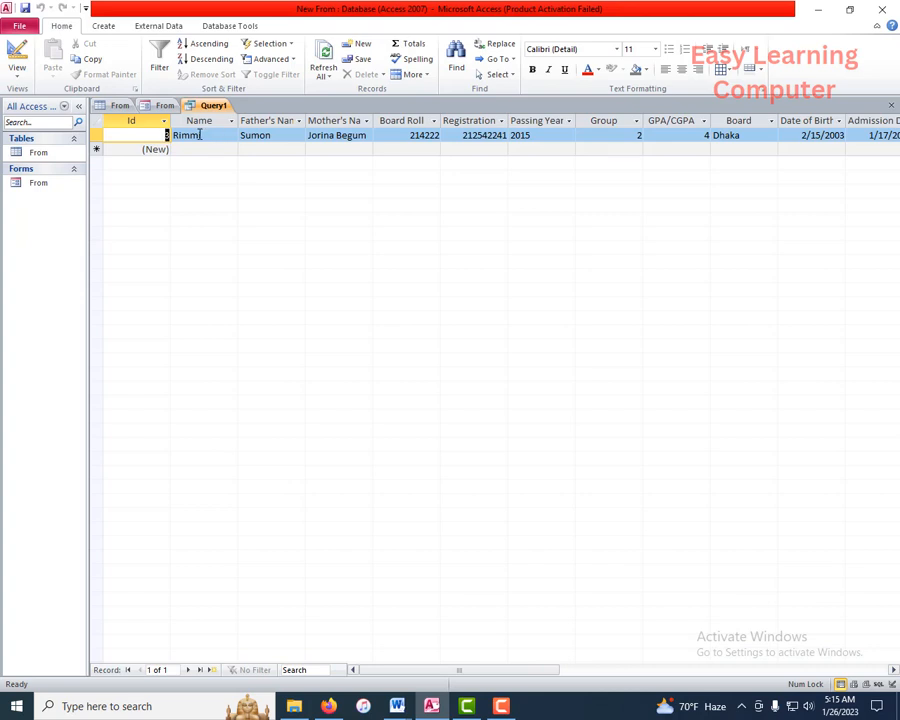
left_click(17, 80)
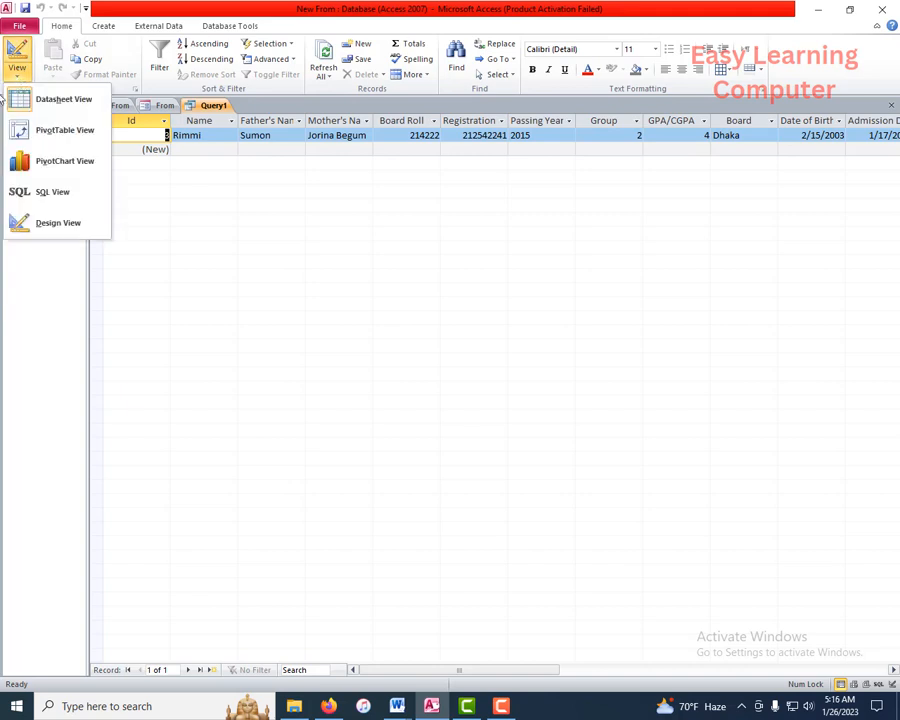
Step: Back in Design View, enter the second student's name on the Name column's or row
left_click(53, 224)
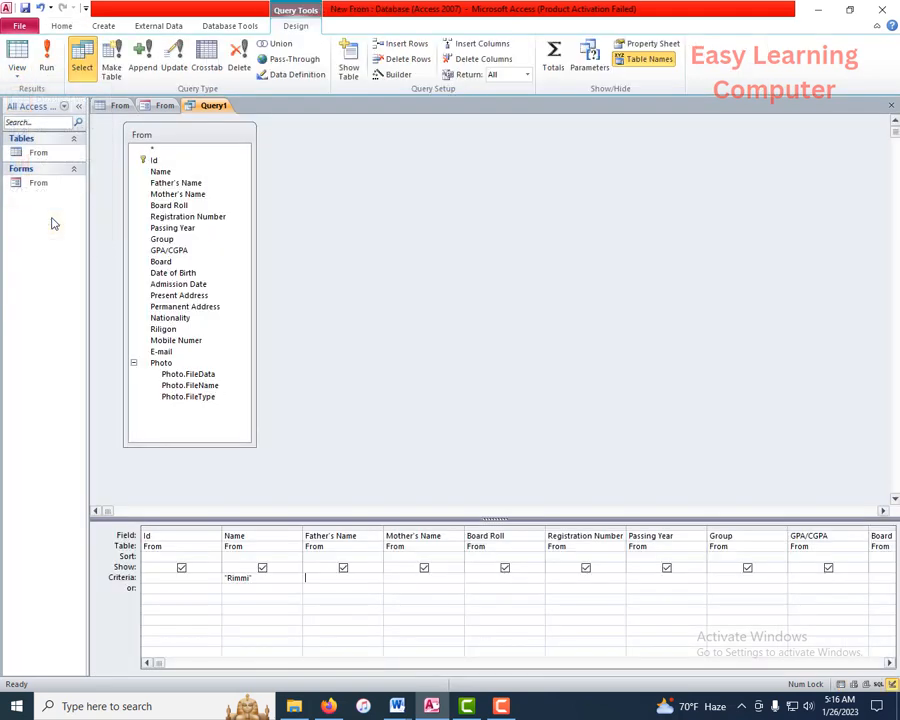
left_click(261, 587)
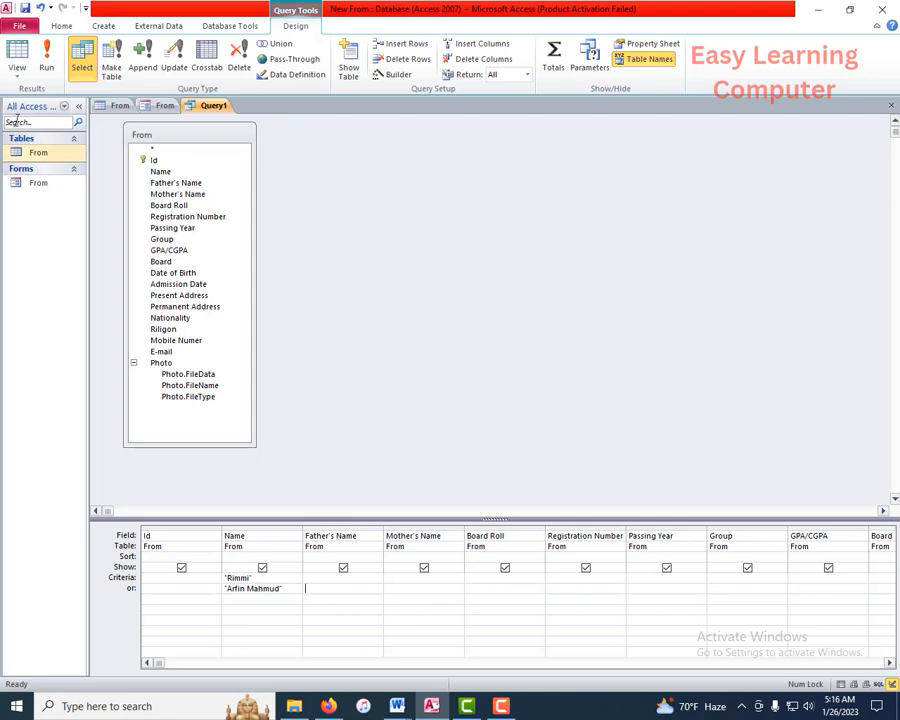
left_click(18, 72)
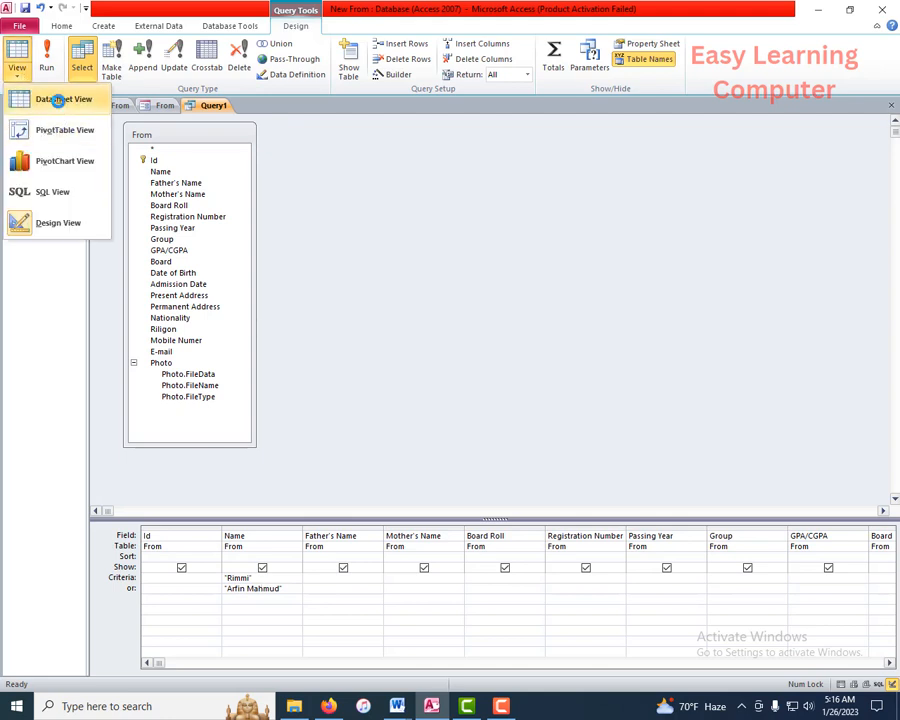
Step: Switch to Datasheet View to see both matching records
left_click(60, 101)
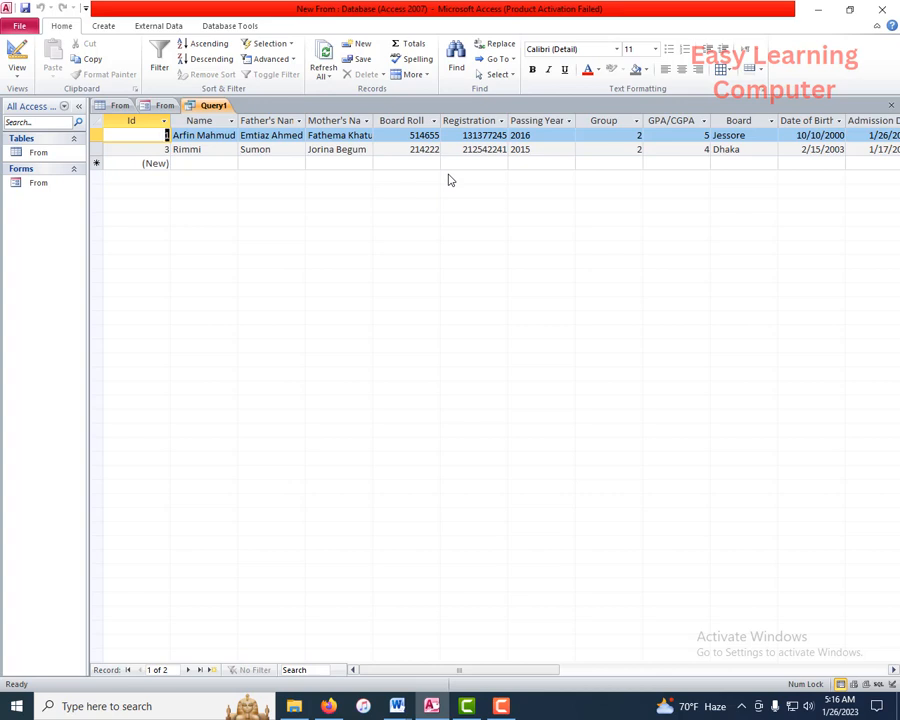
Step: Switch to the From table datasheet to compare against its three records
left_click(119, 105)
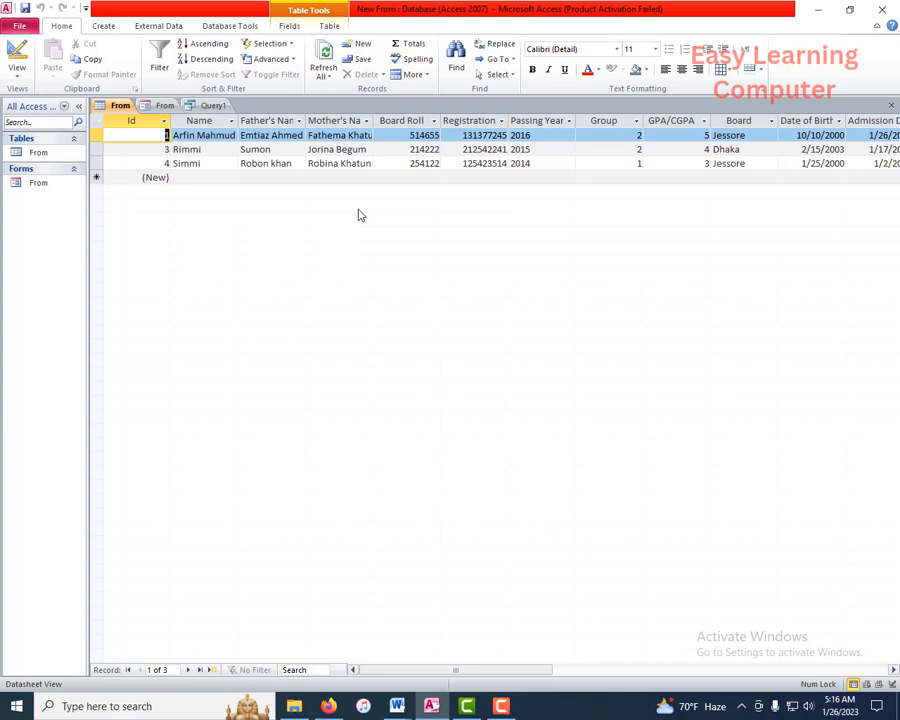
left_click(104, 26)
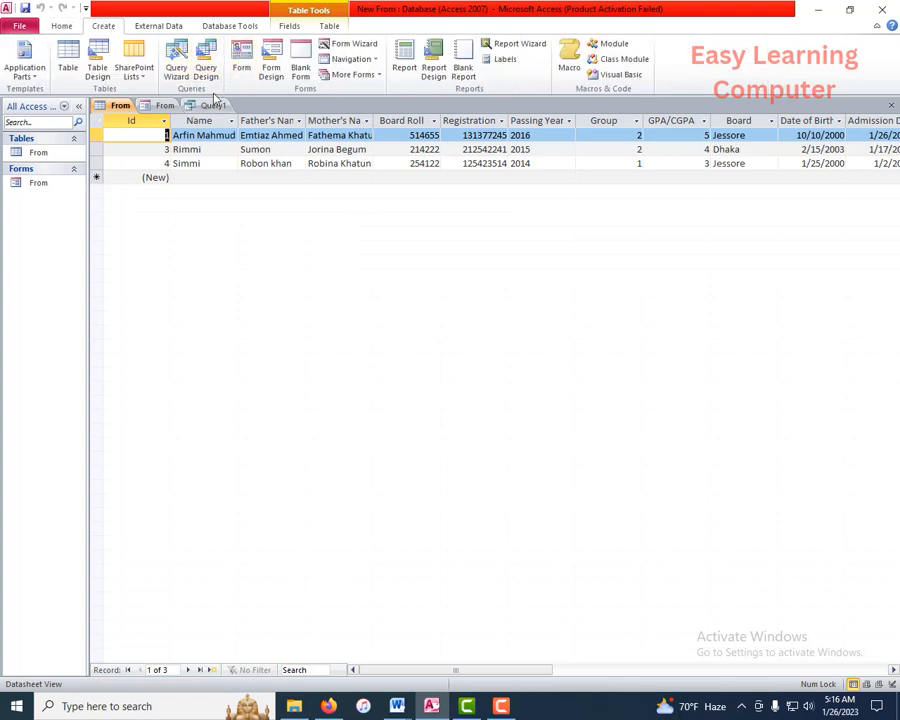